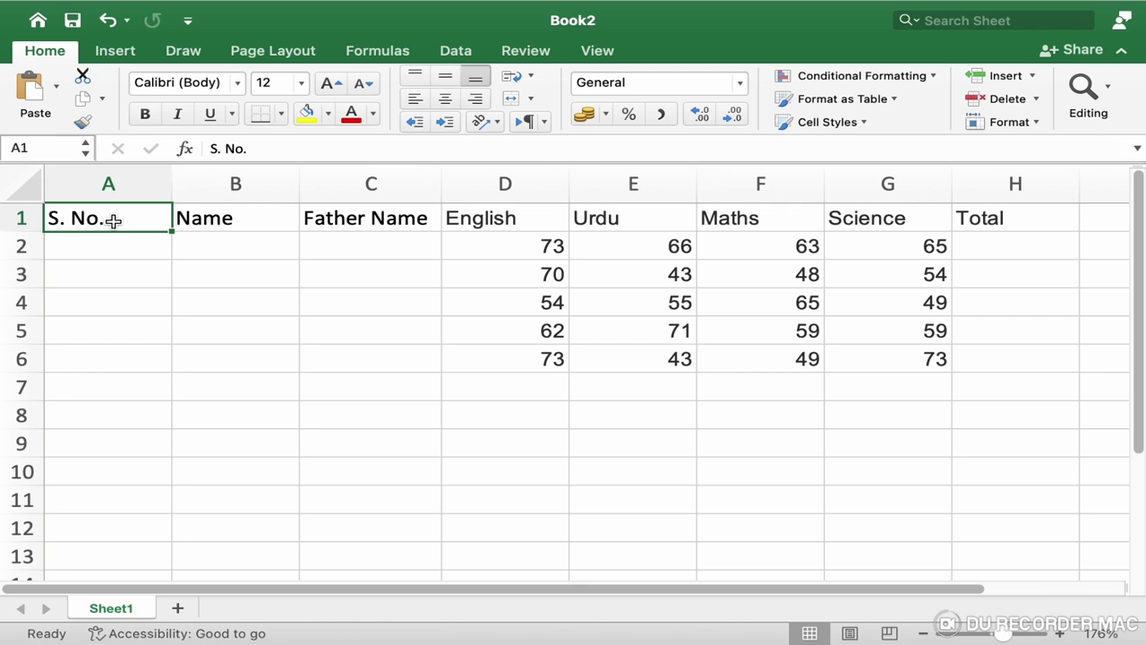
Select headers B1 and C1, then whole columns A, B and C, ending on cell B4.
left_click(231, 217)
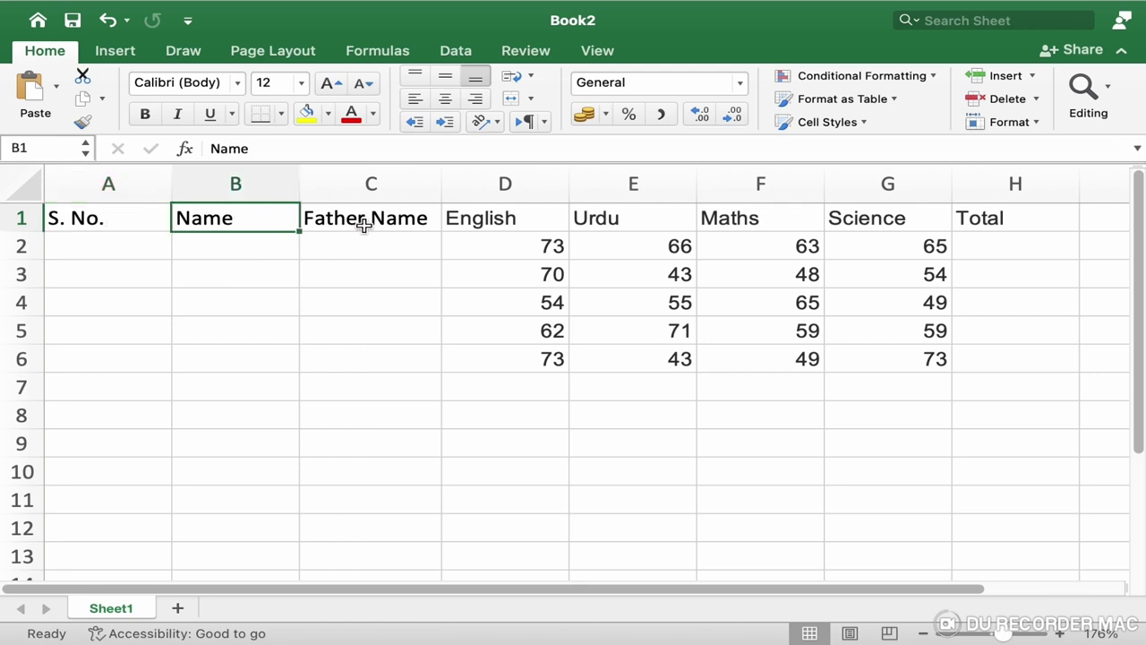
left_click(364, 225)
left_click(136, 186)
left_click(237, 185)
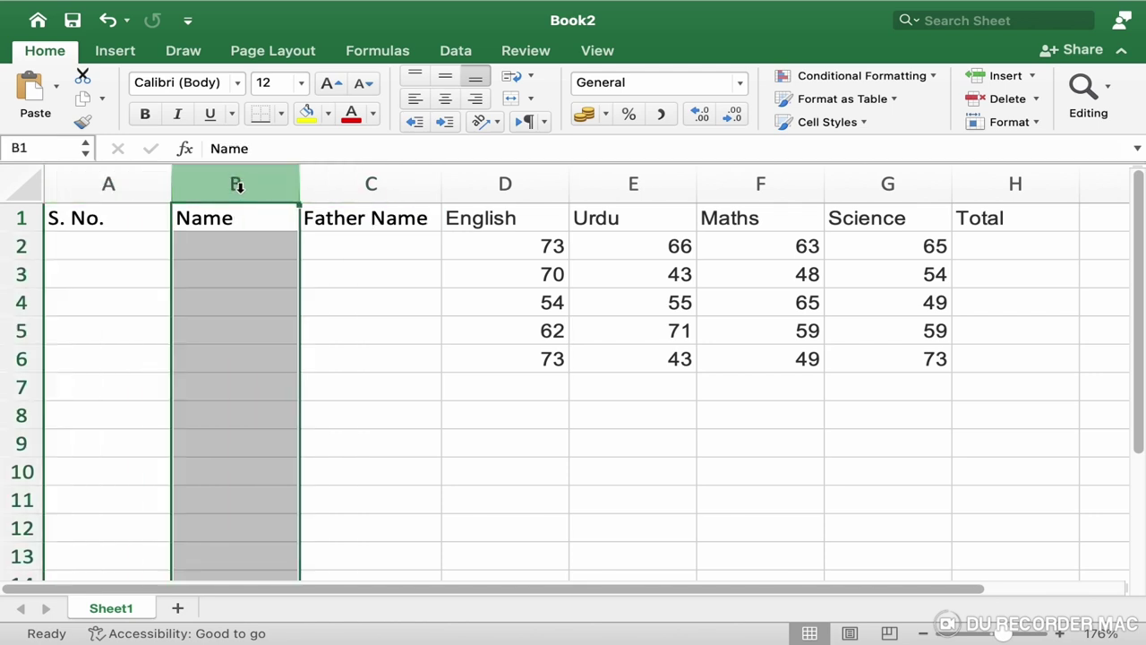
left_click(343, 186)
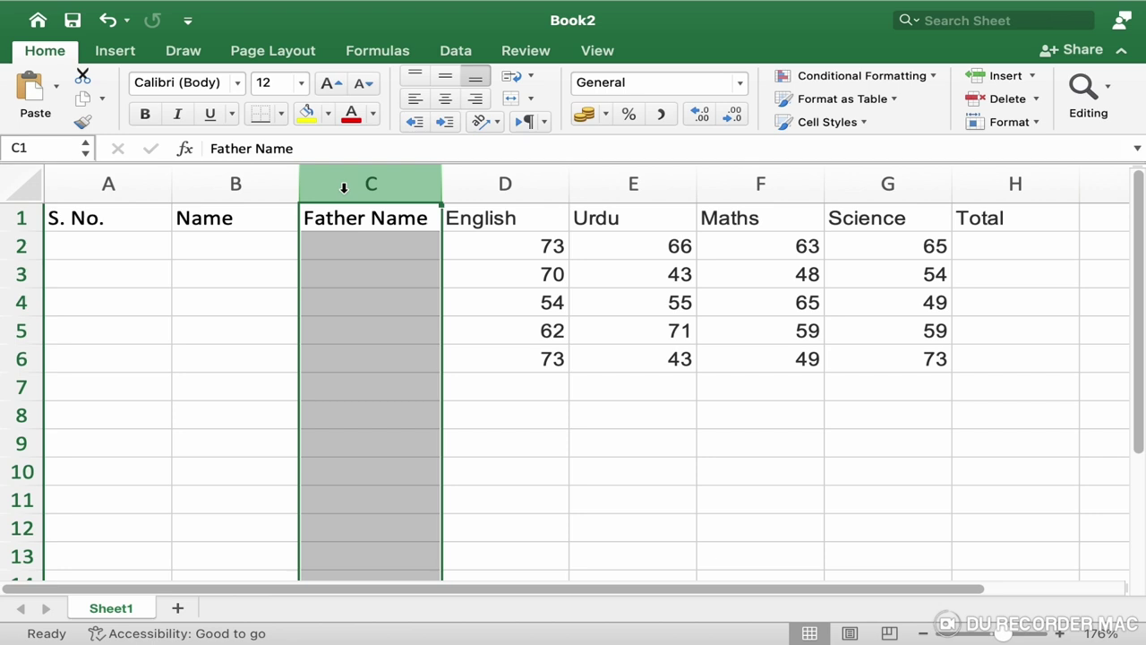
left_click(260, 307)
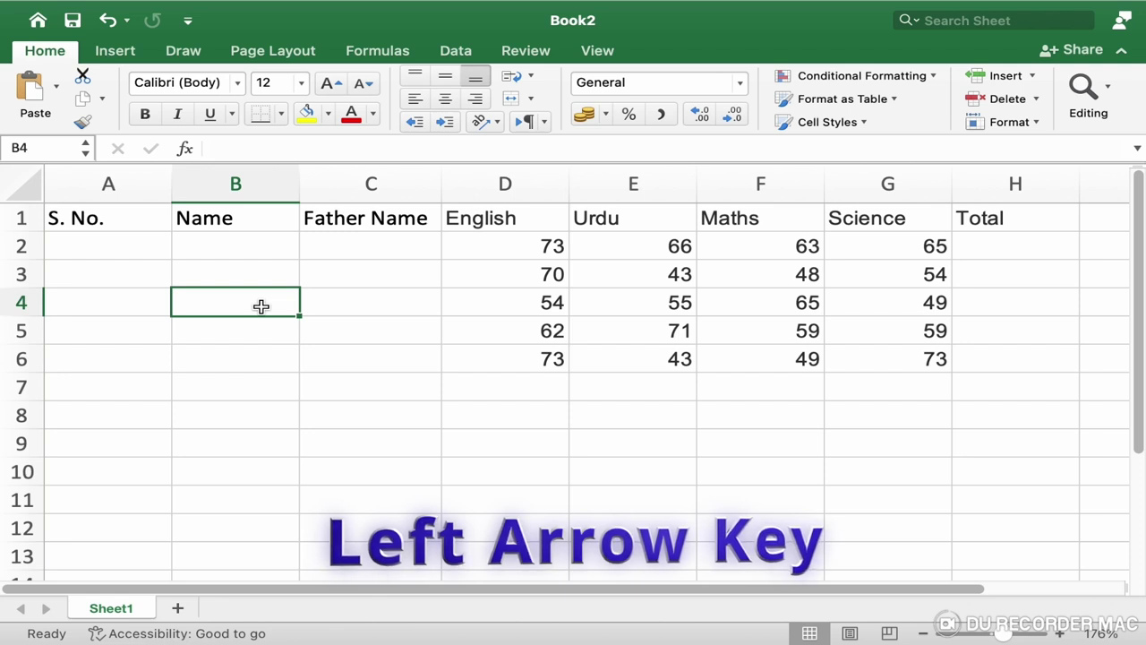
key("Left")
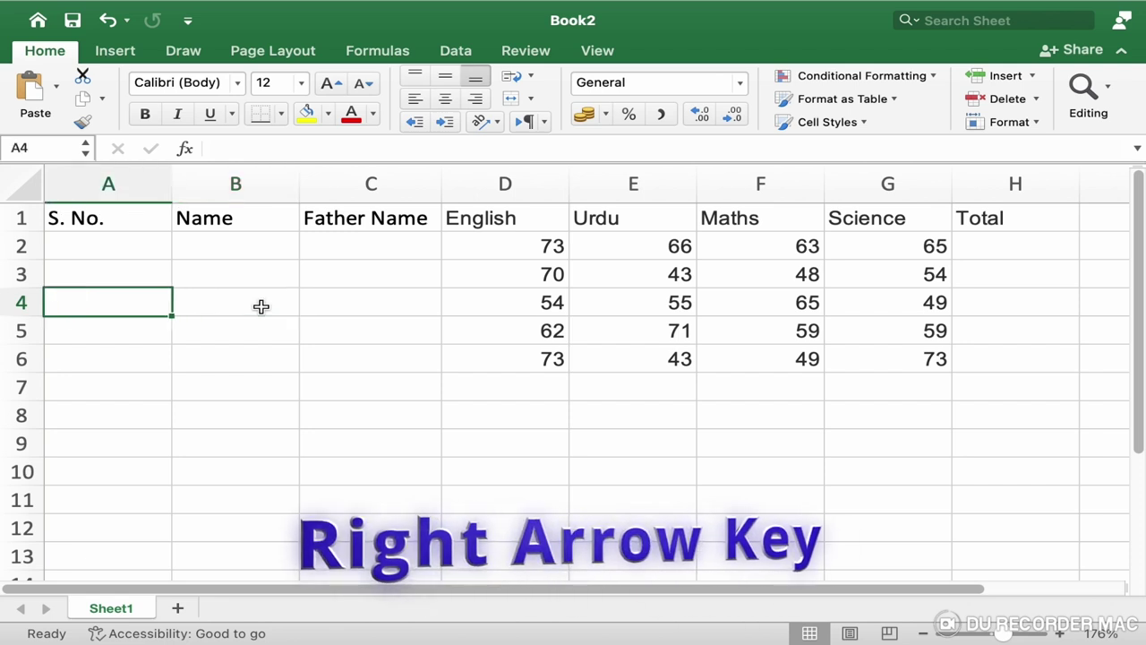
key("Right")
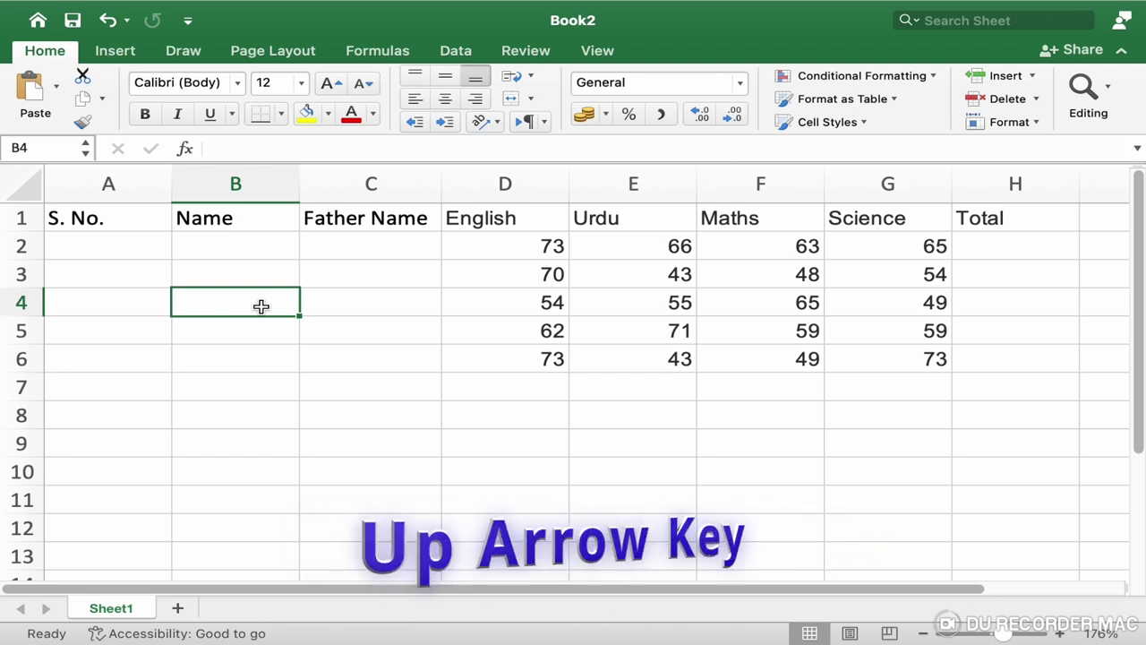
key("Up")
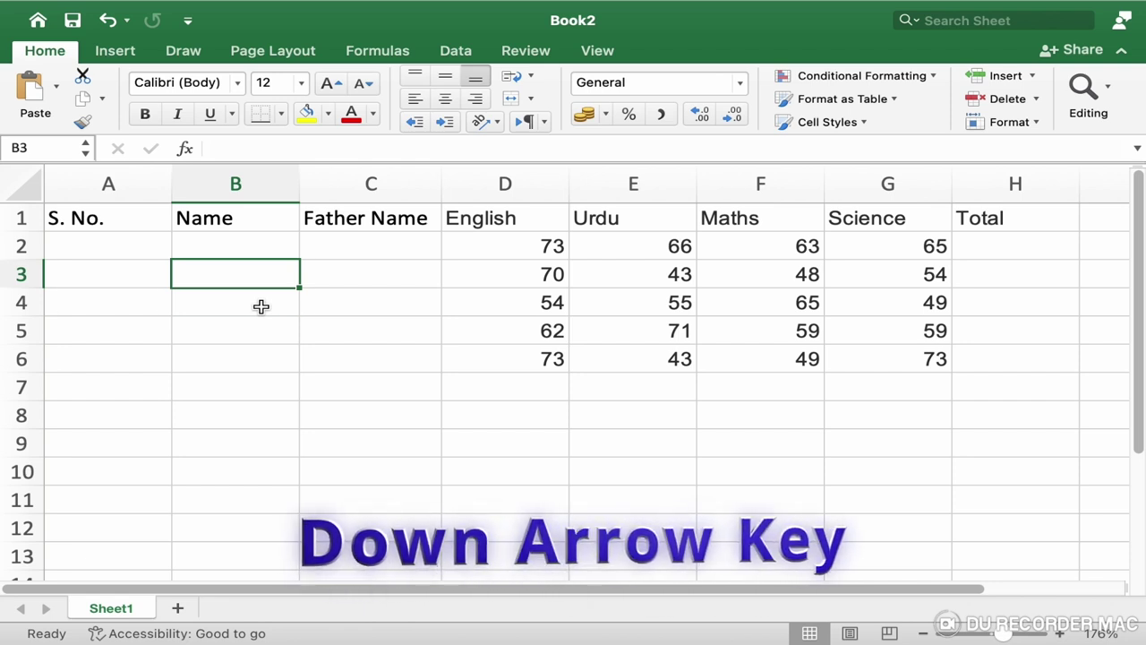
key("Down")
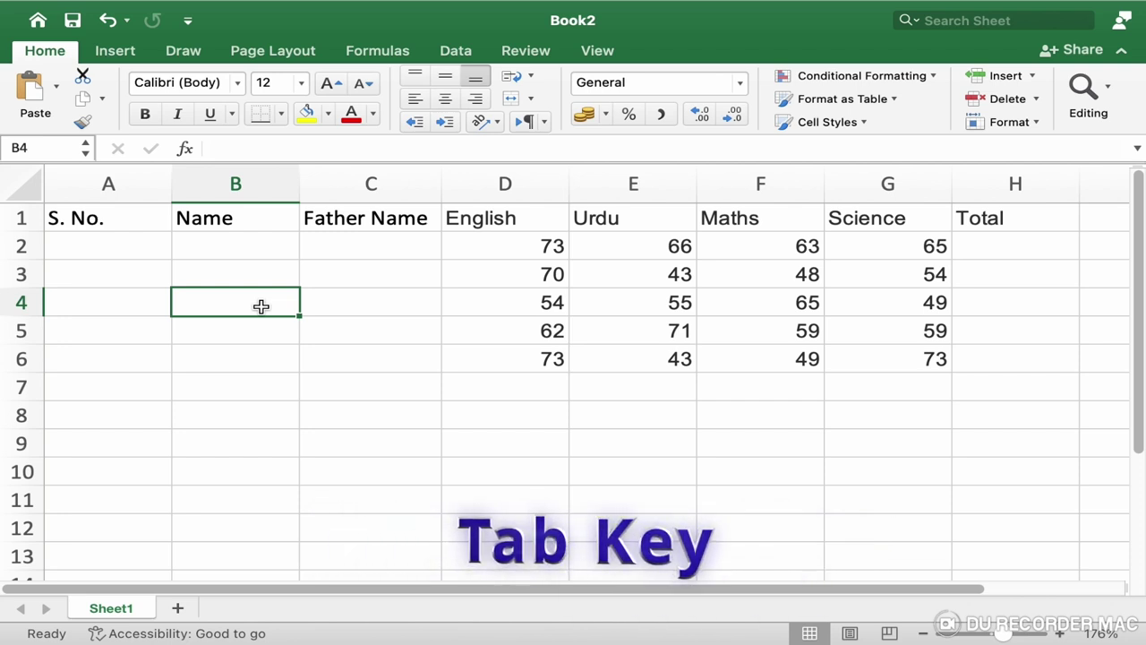
key("Tab")
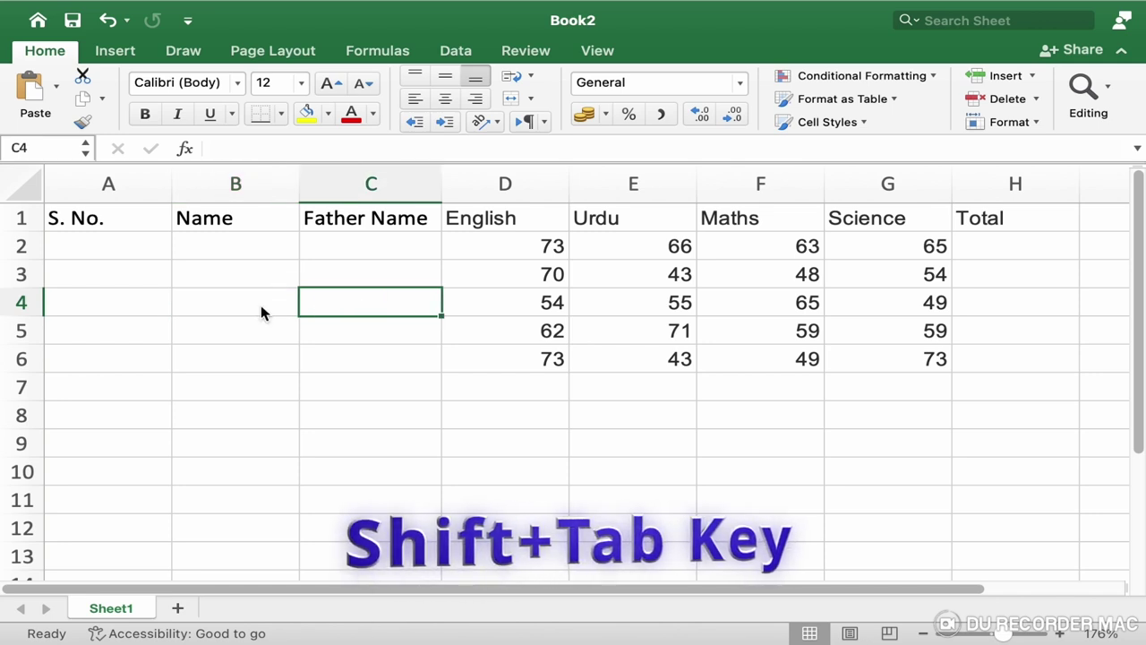
key("shift+Tab")
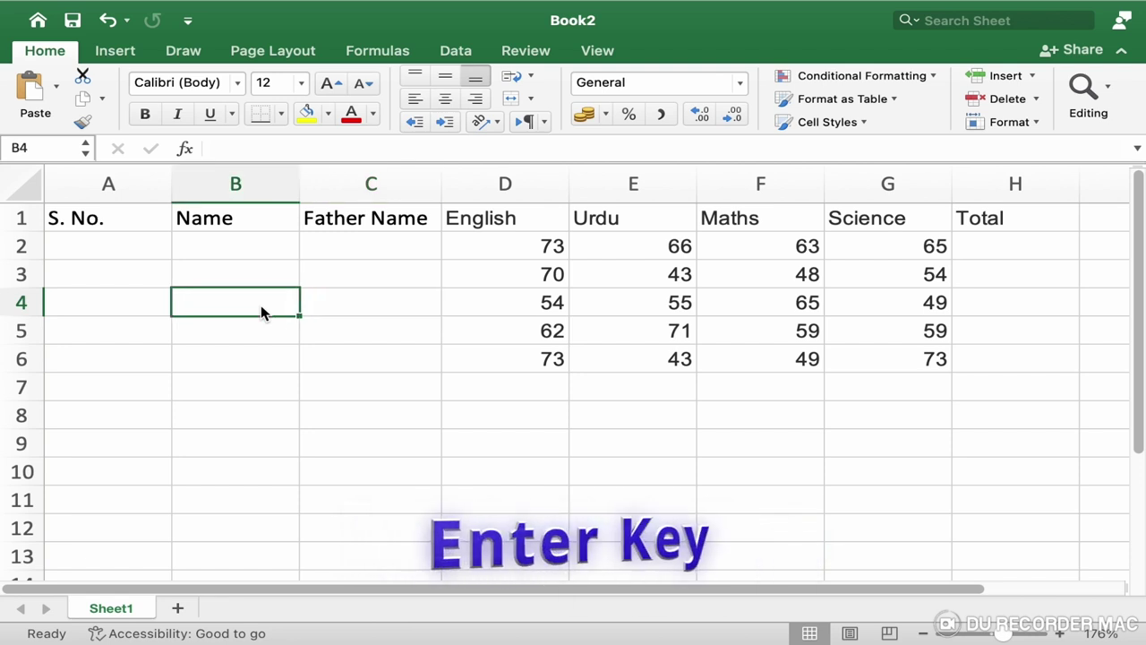
key("Return")
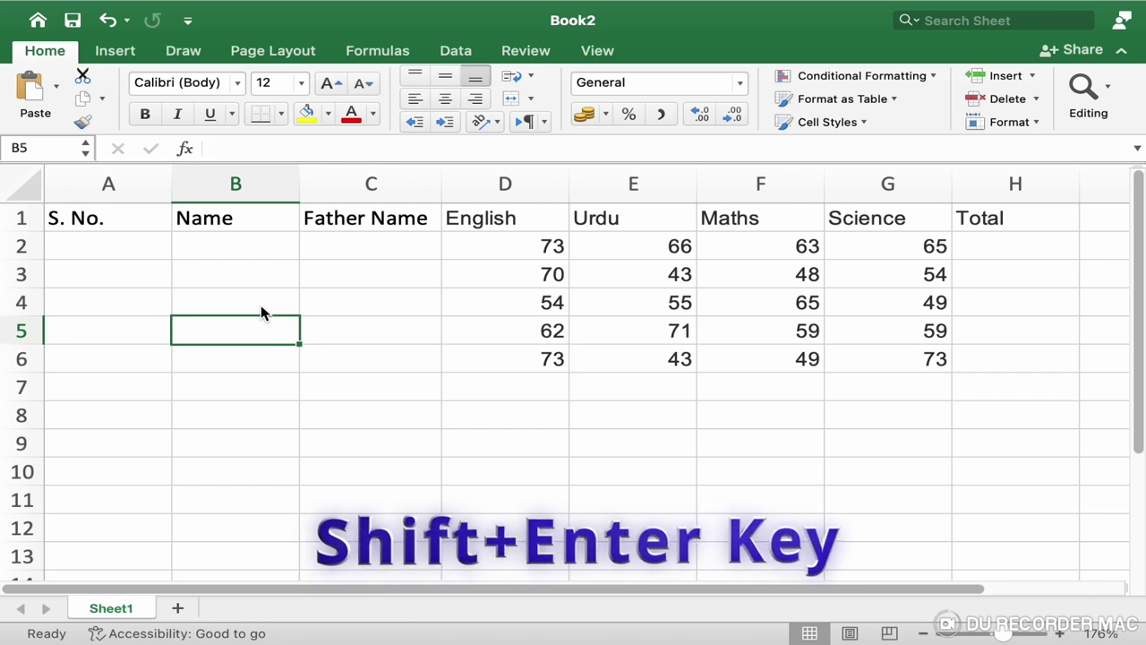
key("shift+Return")
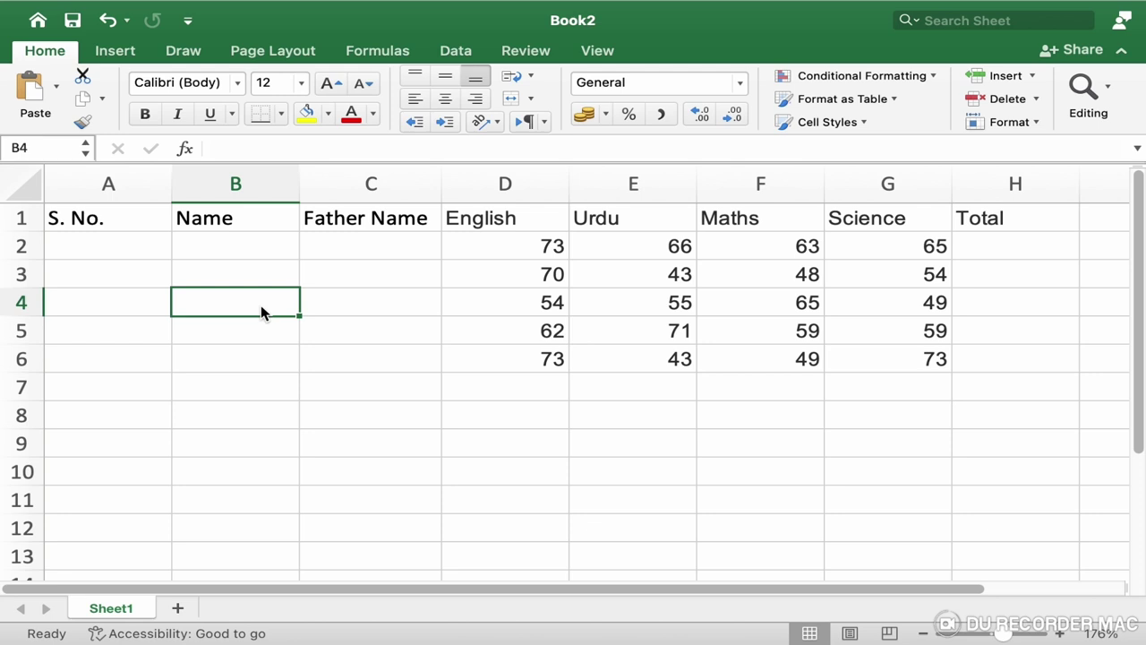
Add blank Sheet3, return to Sheet1, then switch to Sheet3 and back with Command+Page Down/Up.
left_click(179, 610)
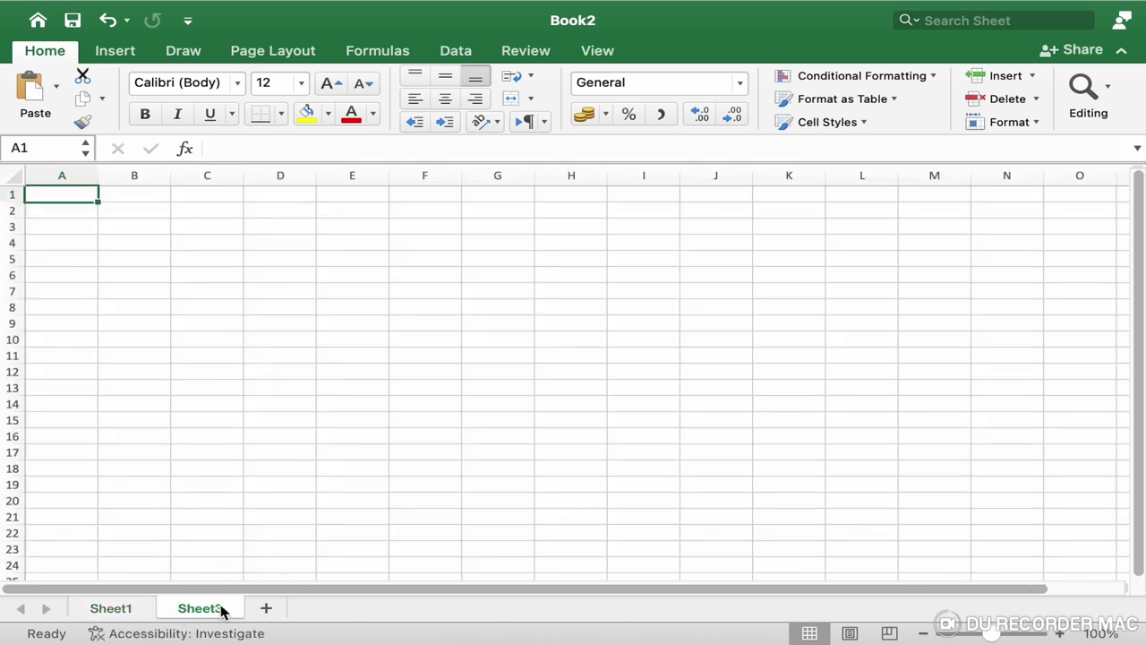
left_click(107, 612)
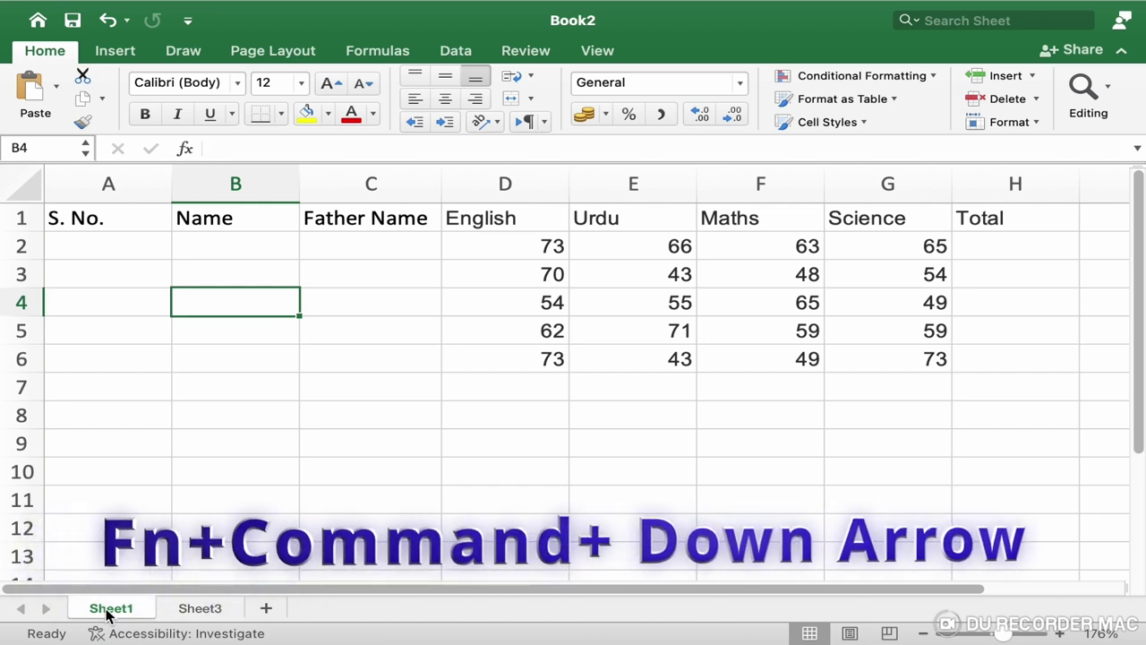
key("super+Page_Down")
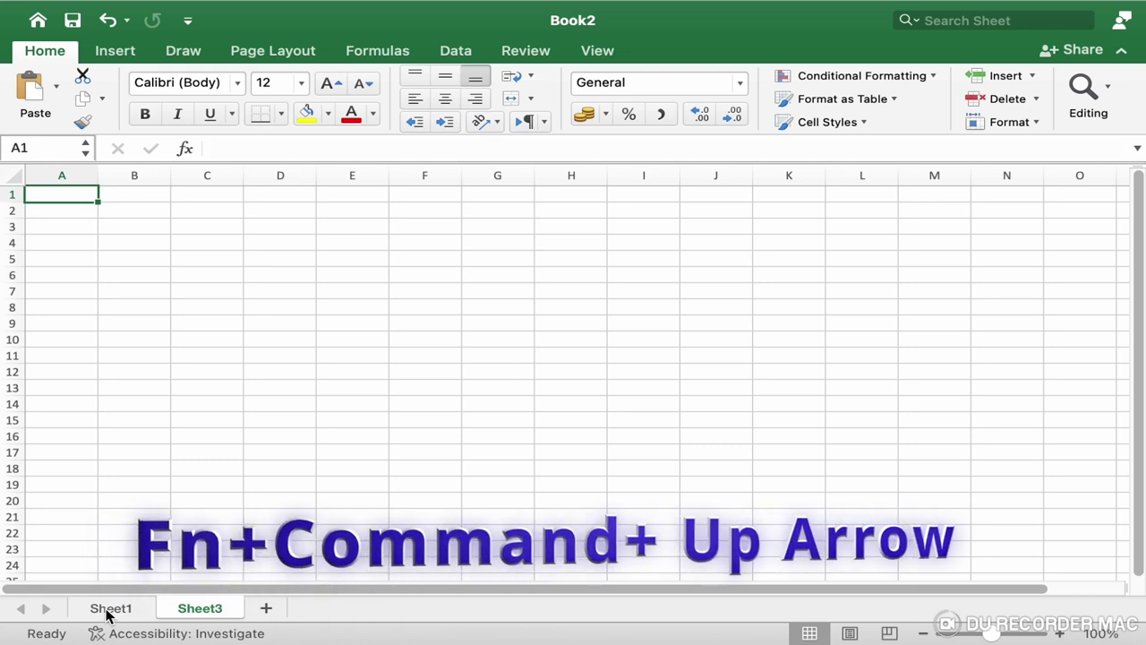
key("super+Page_Up")
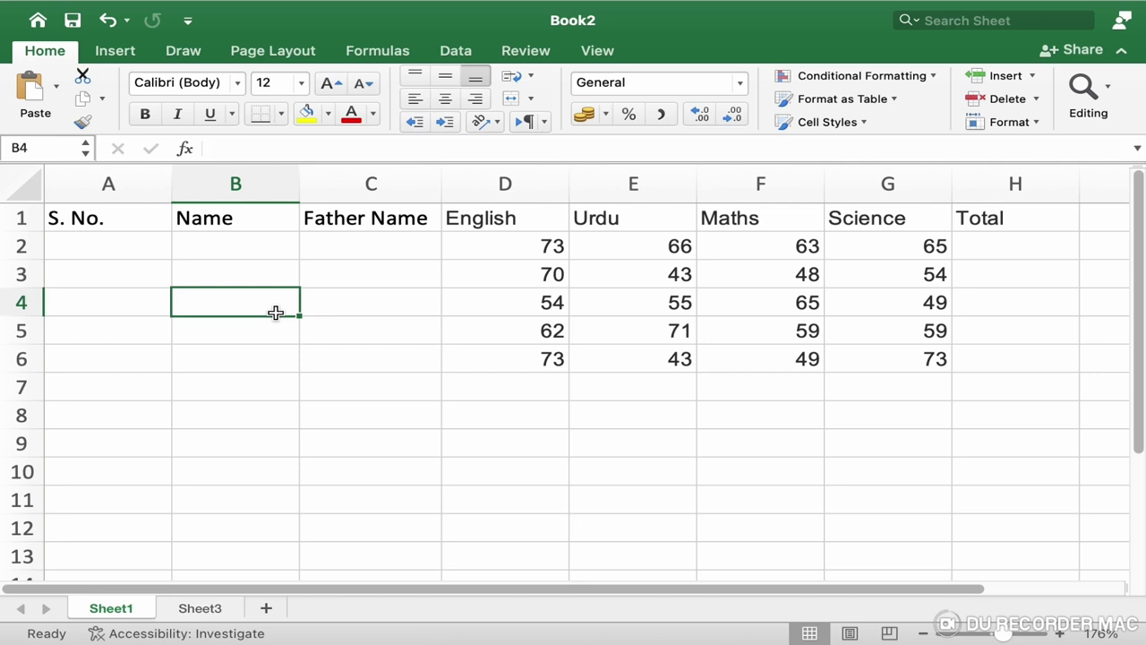
From A1, jump to the Total header with Ctrl+Right, back with Ctrl+Left, then select Maths in F1.
left_click(116, 220)
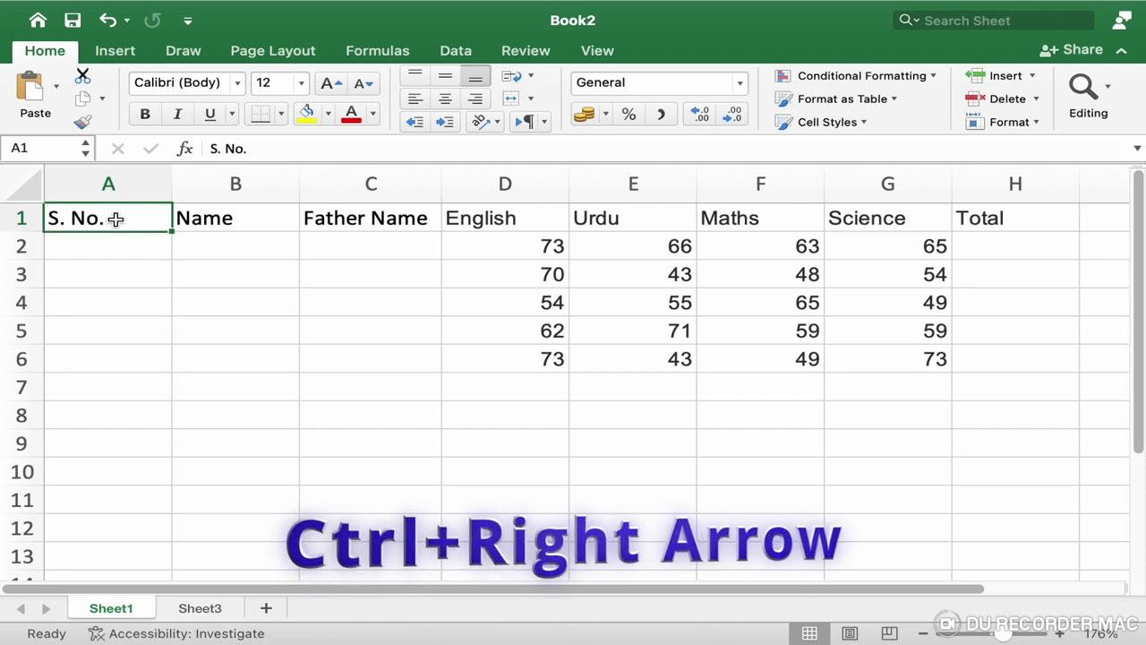
key("ctrl+Right")
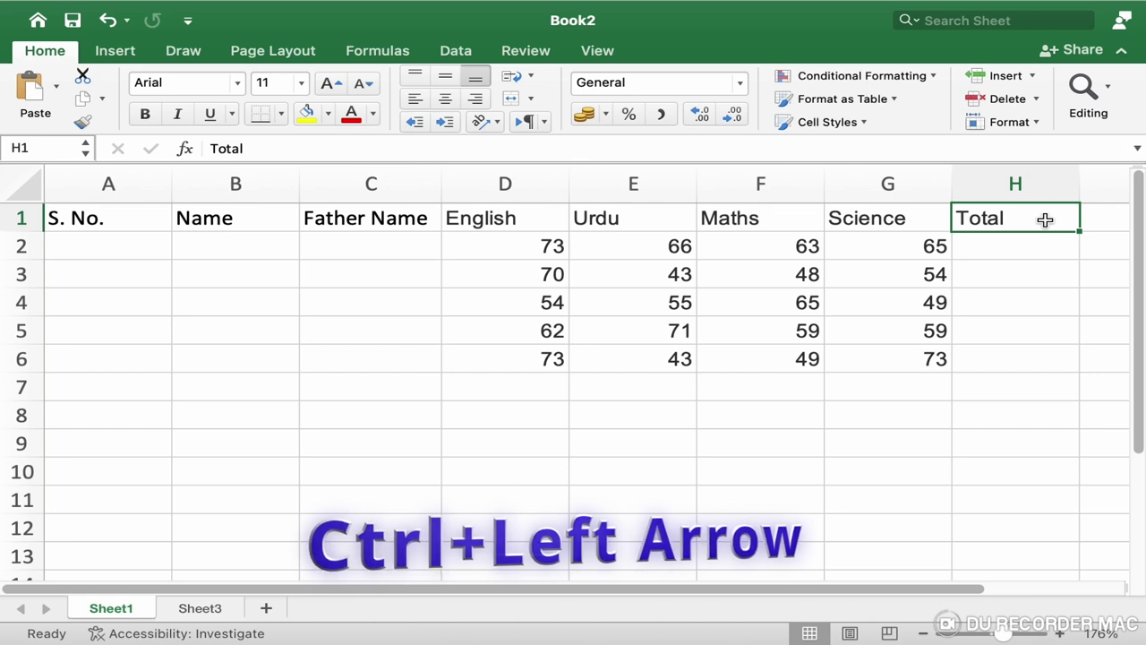
key("ctrl+Left")
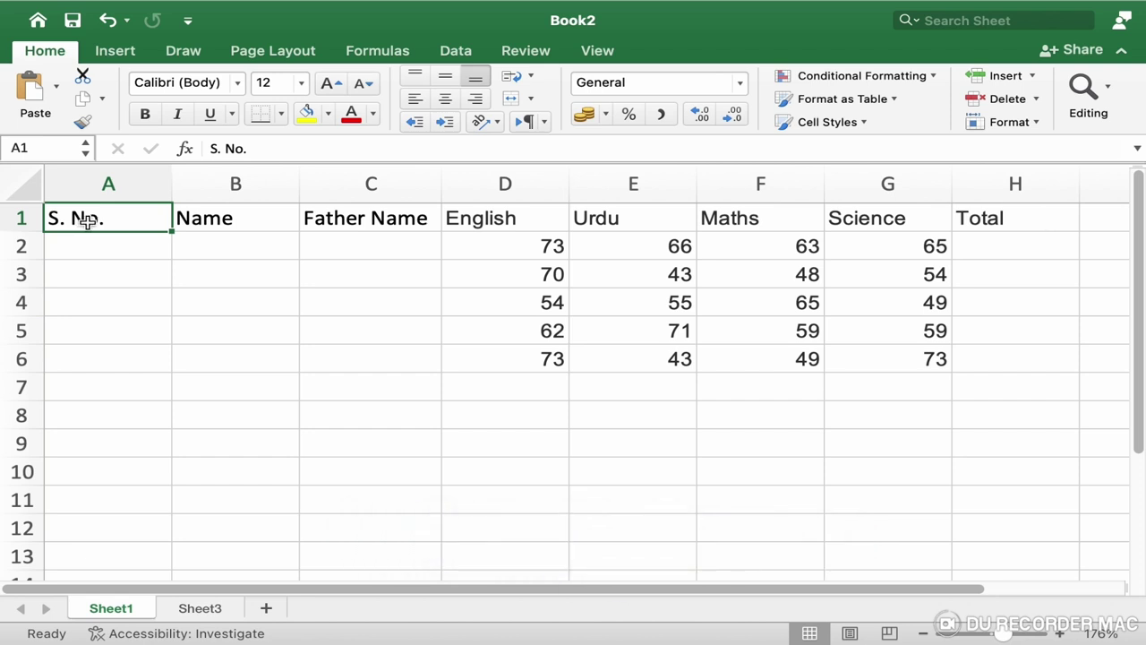
left_click(770, 220)
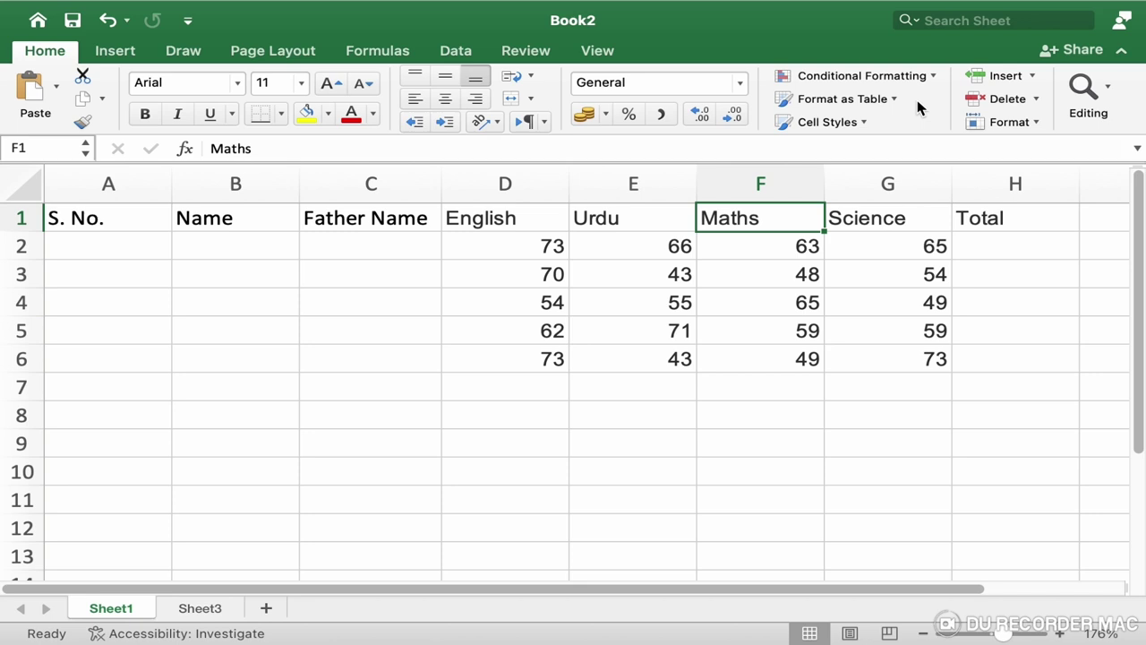
key("ctrl+Down")
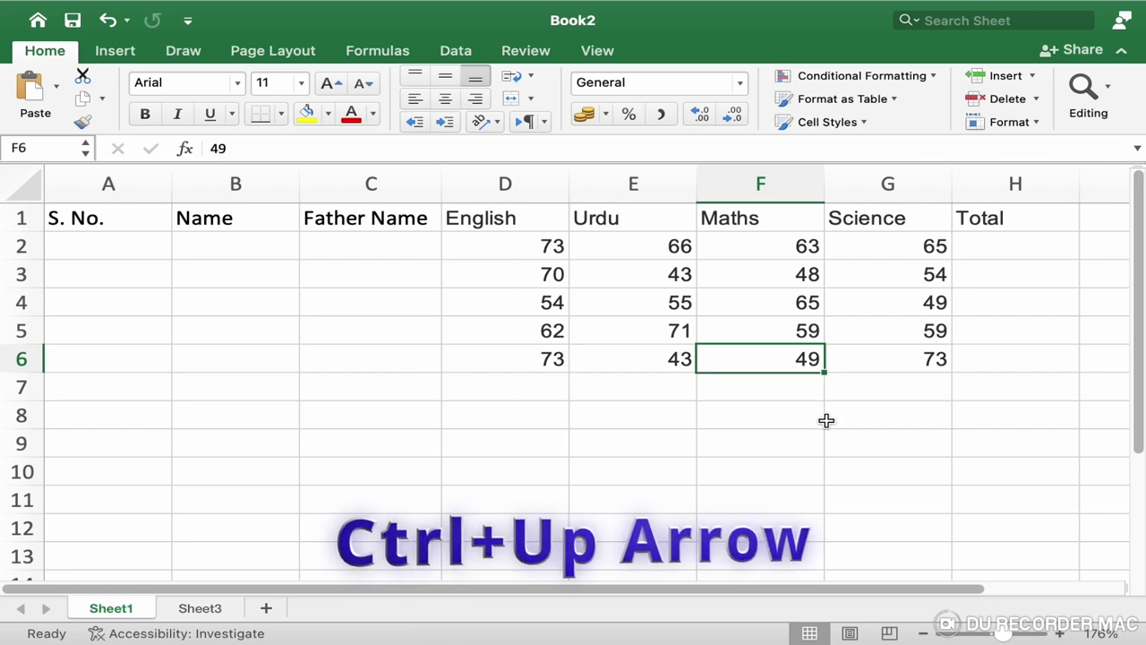
key("ctrl+Up")
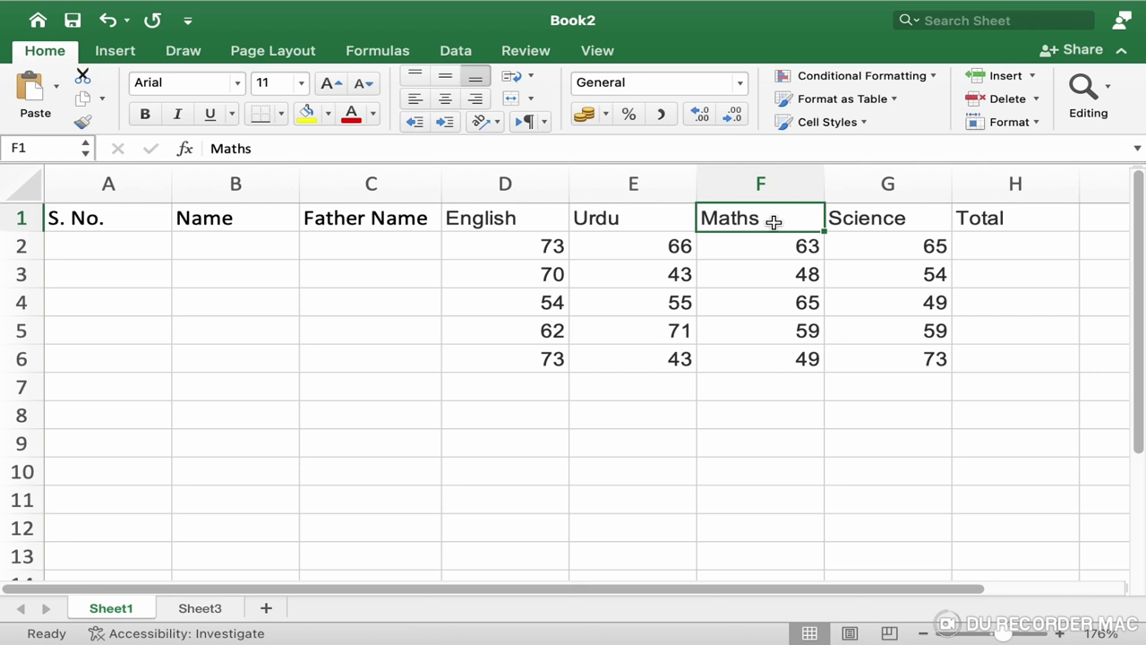
Jump to cell G5 through Go To (Ctrl+G) with reference g5, then select cell C6.
key("ctrl+g")
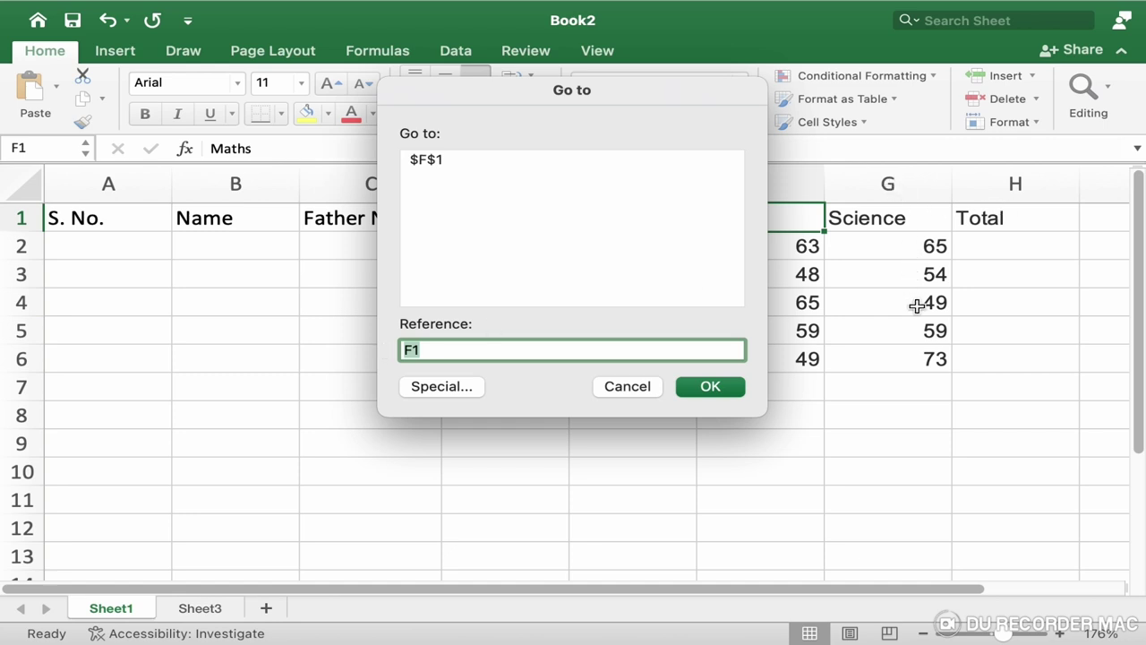
type("g5")
left_click(733, 393)
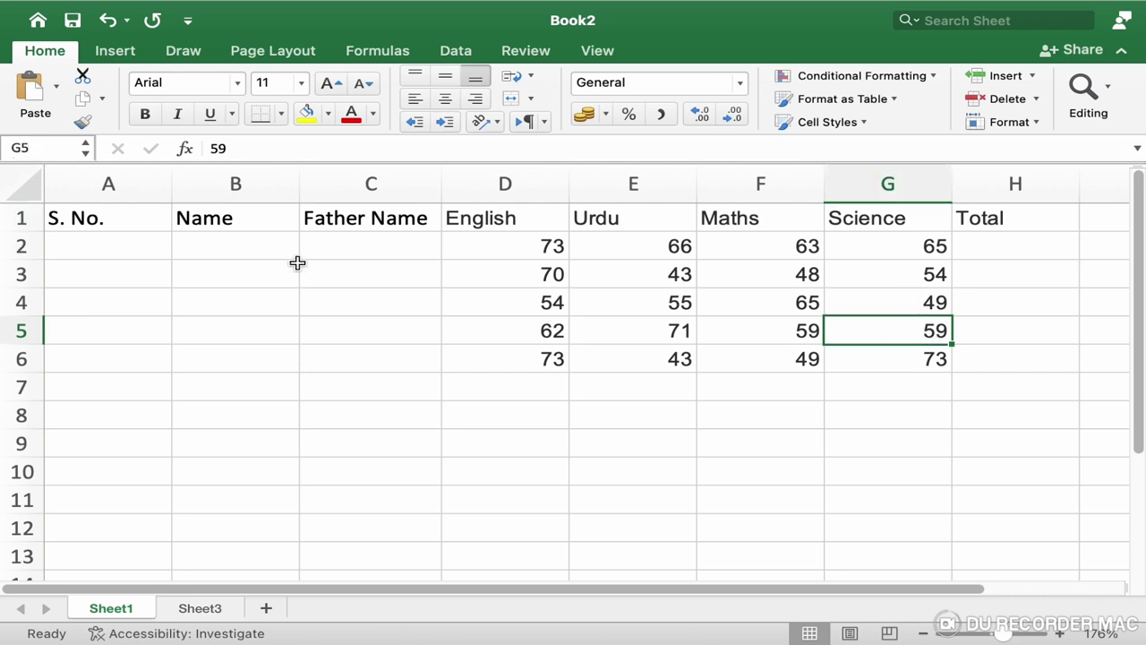
left_click(370, 355)
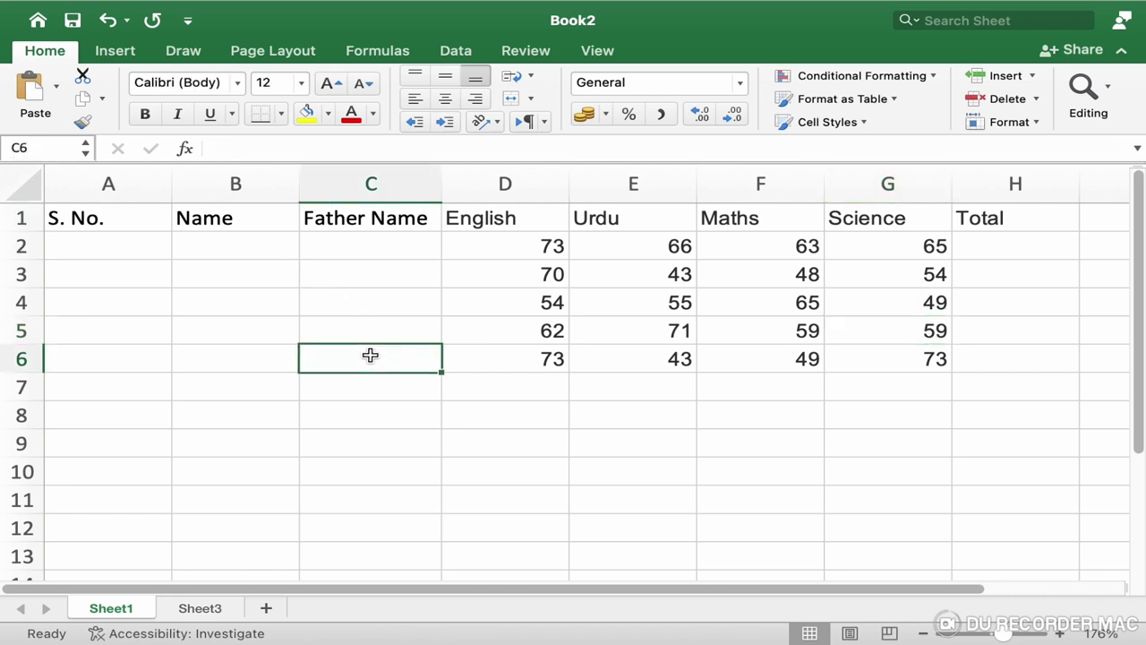